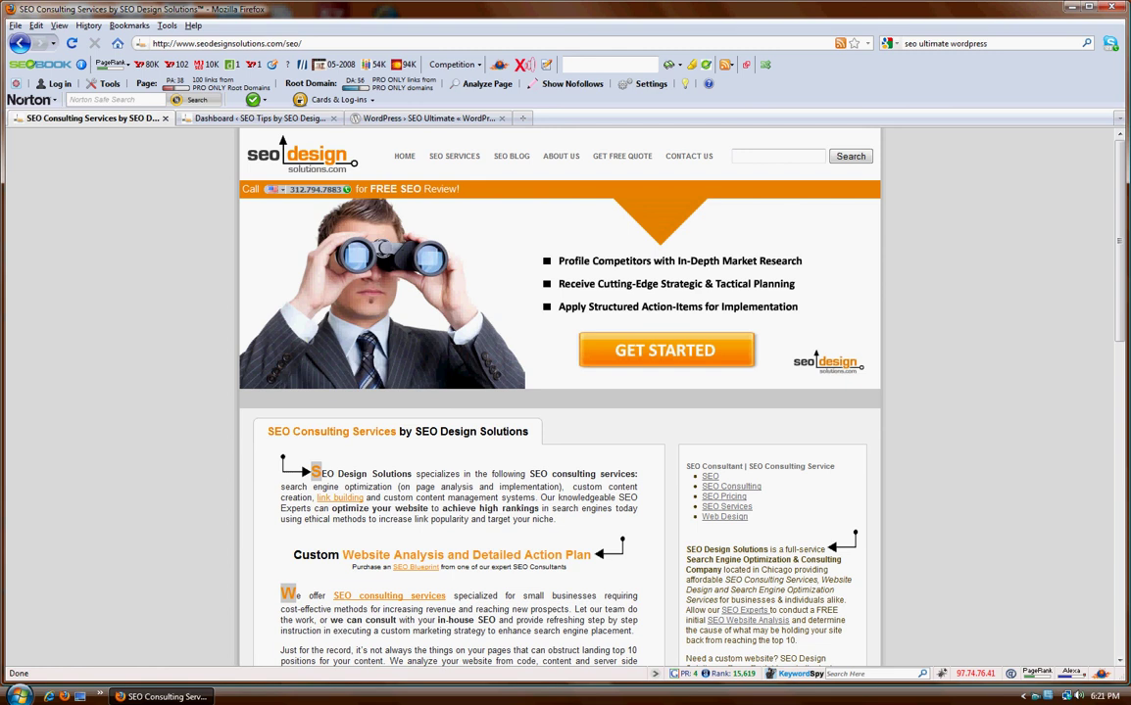
Switch to the 'WordPress › SEO Ultimate' tab showing the plugin's WordPress.org page
{"action": "left_click", "coordinate": [424, 117]}
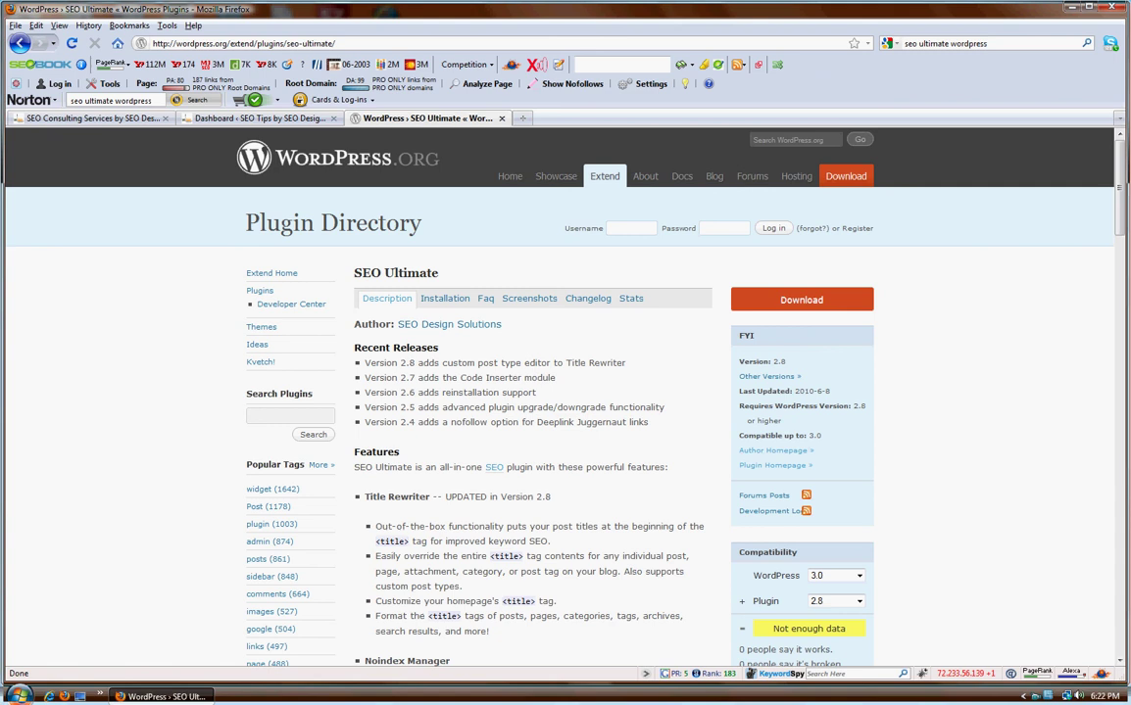
{"action": "scroll", "coordinate": [566, 391], "scroll_direction": "down", "scroll_amount": 5}
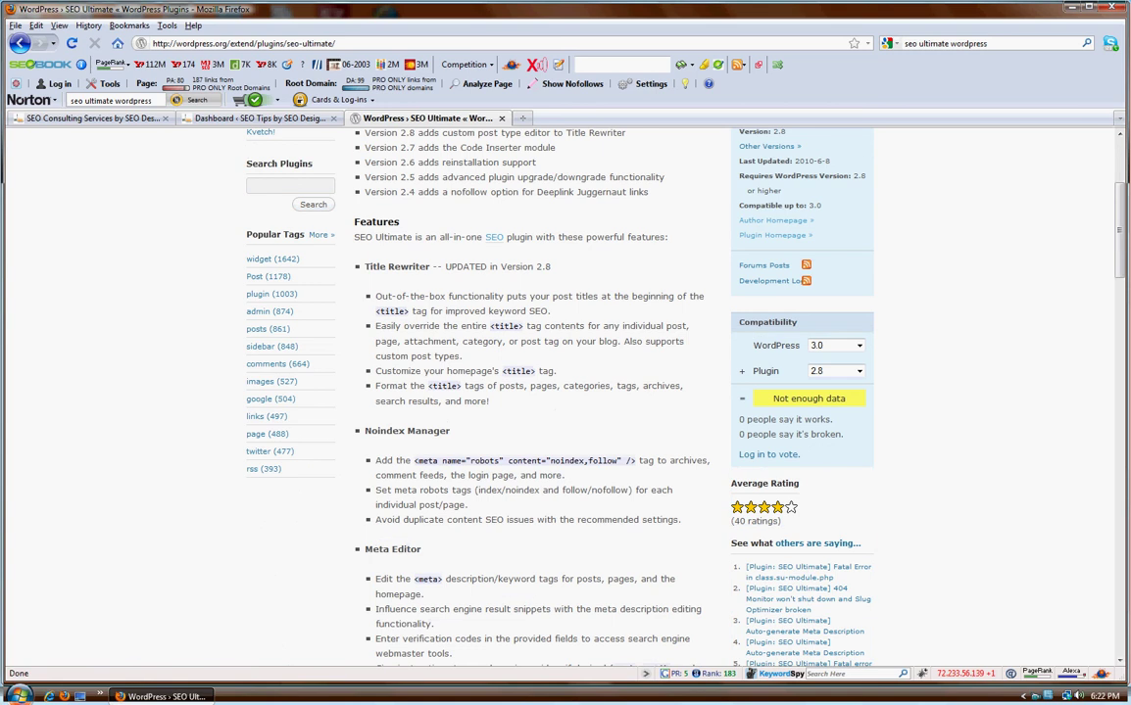
{"action": "scroll", "coordinate": [566, 391], "scroll_direction": "down", "scroll_amount": 6}
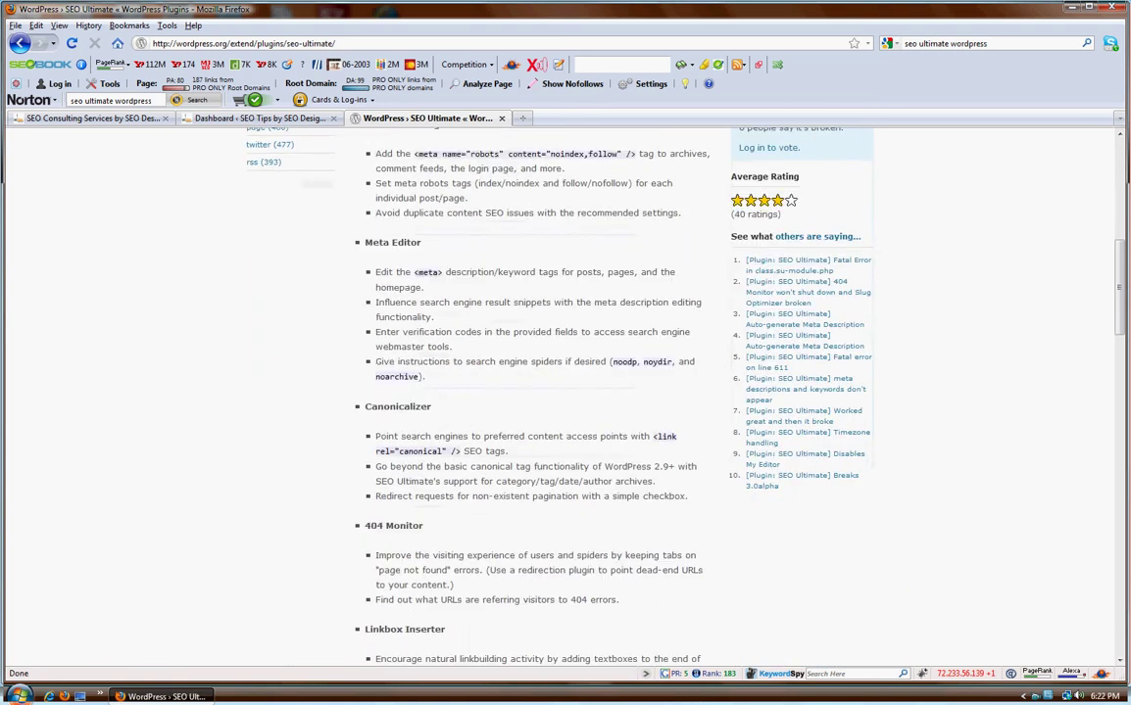
{"action": "scroll", "coordinate": [565, 392], "scroll_direction": "down", "scroll_amount": 2}
{"action": "scroll", "coordinate": [565, 392], "scroll_direction": "down", "scroll_amount": 2}
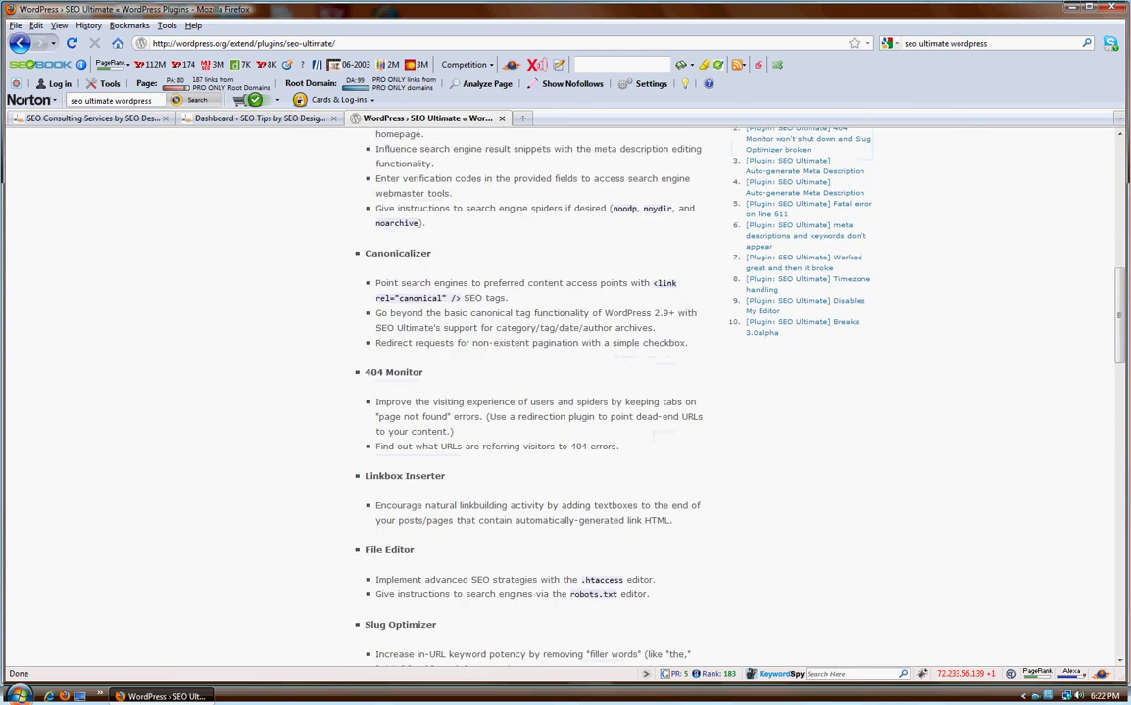
{"action": "scroll", "coordinate": [566, 392], "scroll_direction": "down", "scroll_amount": 10}
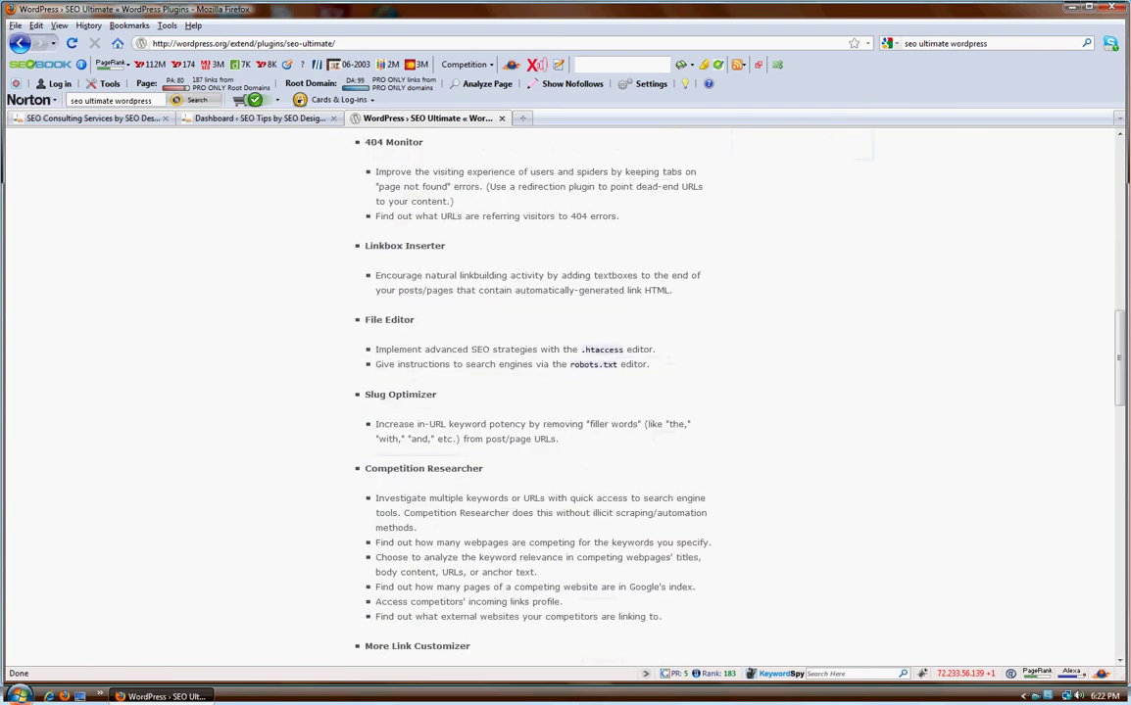
{"action": "scroll", "coordinate": [565, 392], "scroll_direction": "down", "scroll_amount": 10}
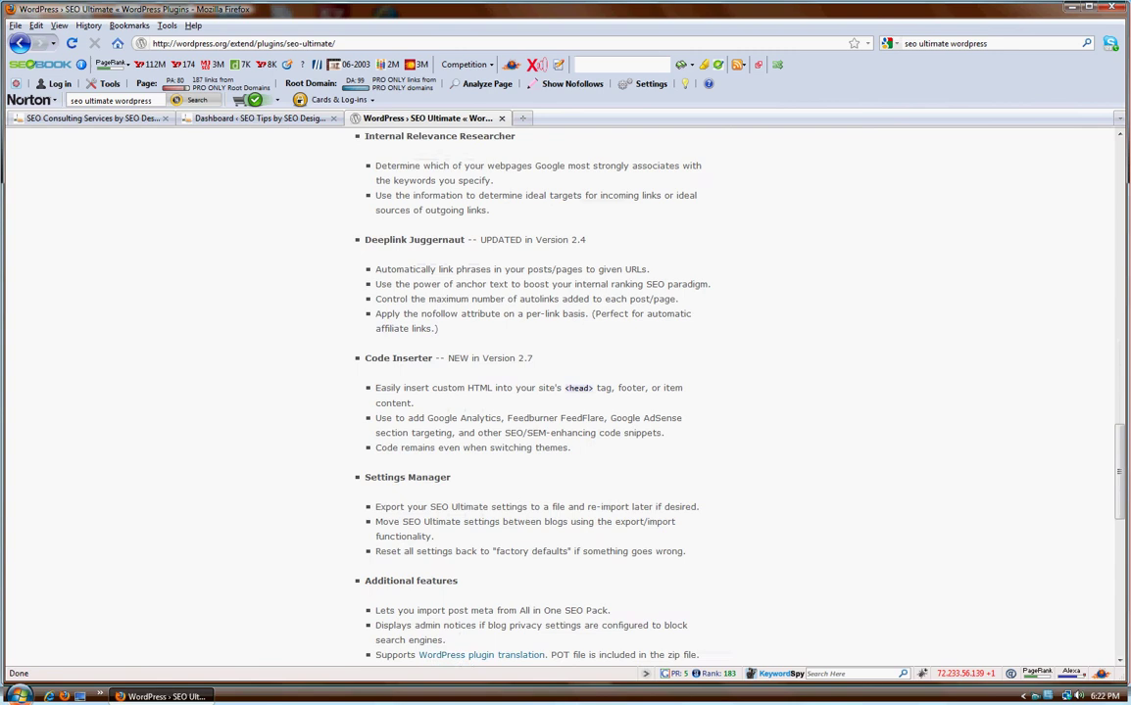
{"action": "scroll", "coordinate": [565, 391], "scroll_direction": "down", "scroll_amount": 2}
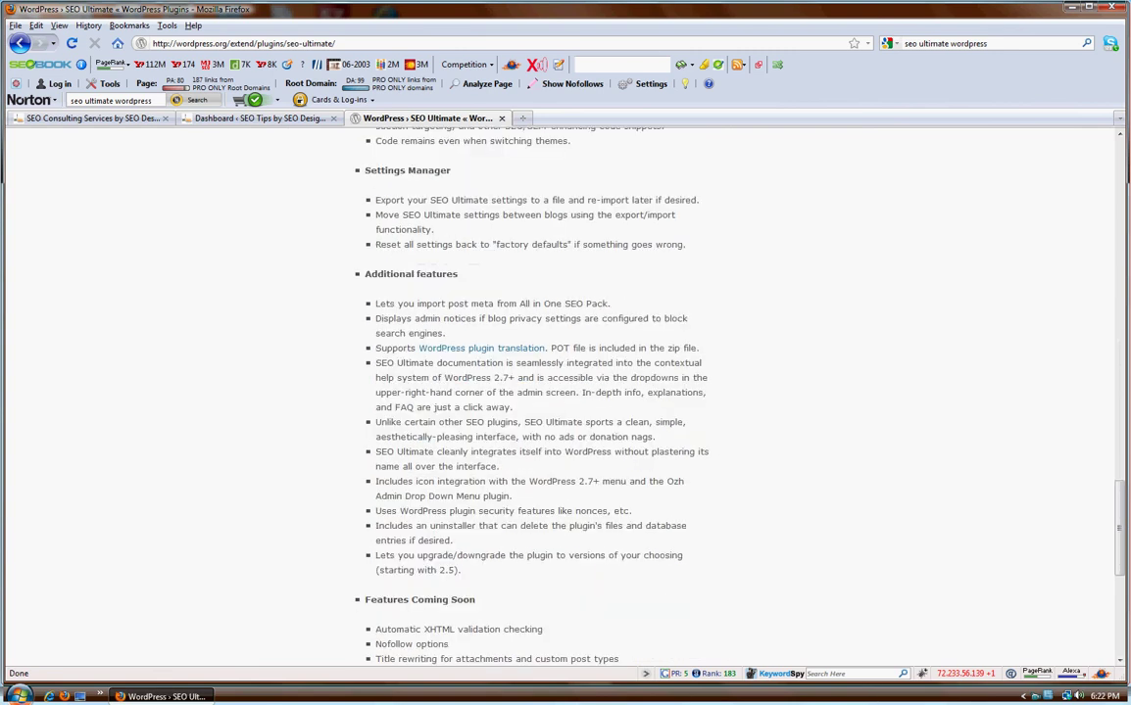
{"action": "scroll", "coordinate": [565, 392], "scroll_direction": "up", "scroll_amount": 8}
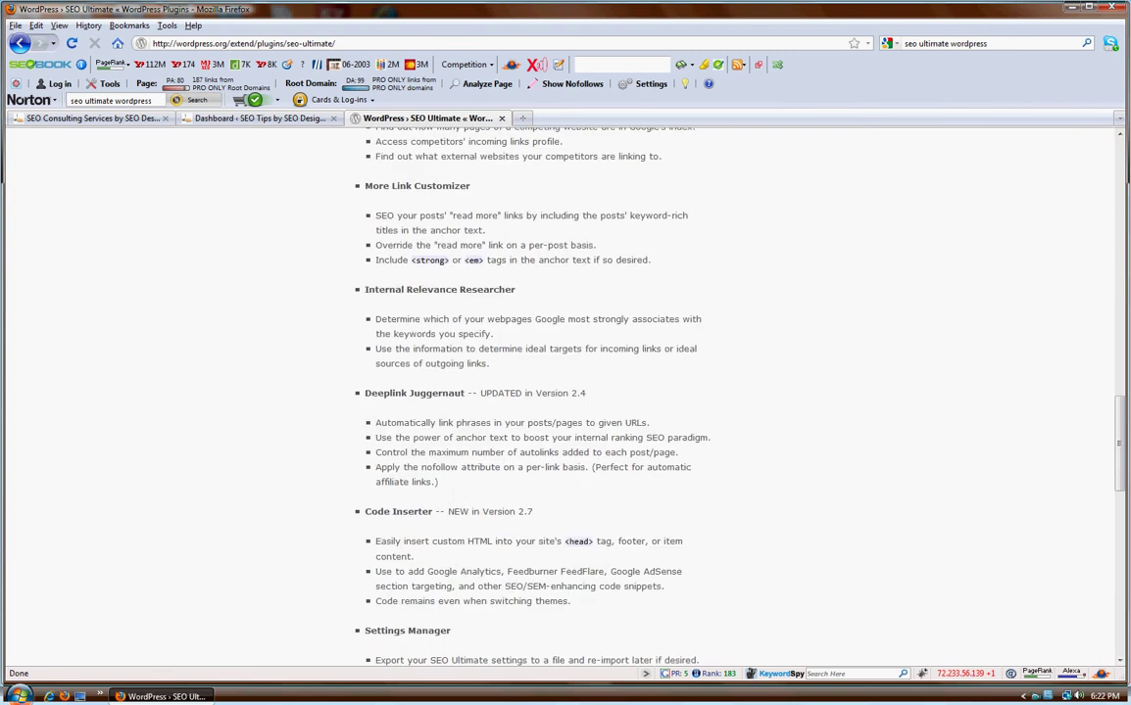
{"action": "scroll", "coordinate": [566, 392], "scroll_direction": "up", "scroll_amount": 12}
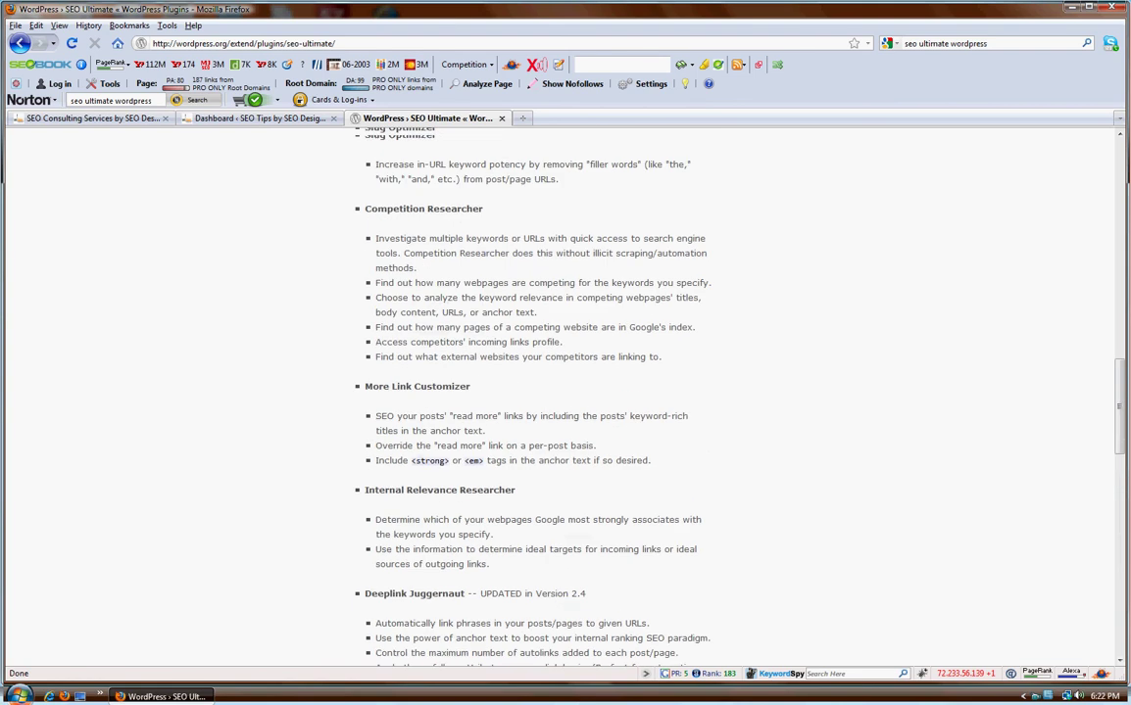
{"action": "scroll", "coordinate": [565, 392], "scroll_direction": "up", "scroll_amount": 10}
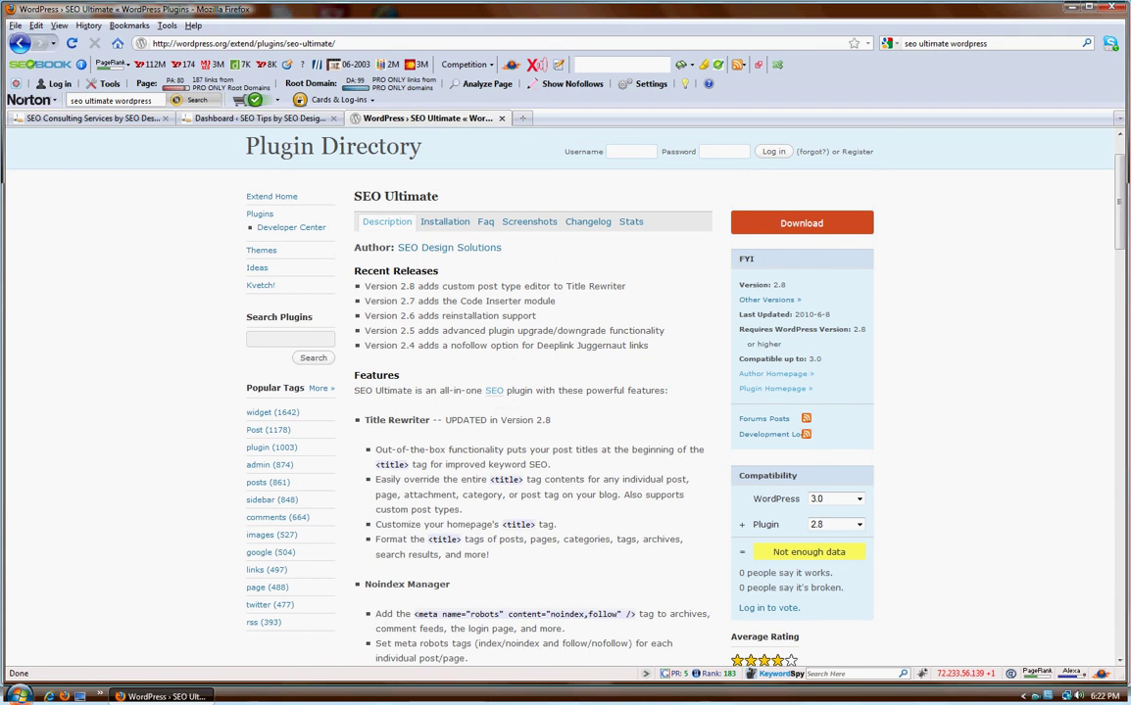
{"action": "scroll", "coordinate": [566, 392], "scroll_direction": "up", "scroll_amount": 2}
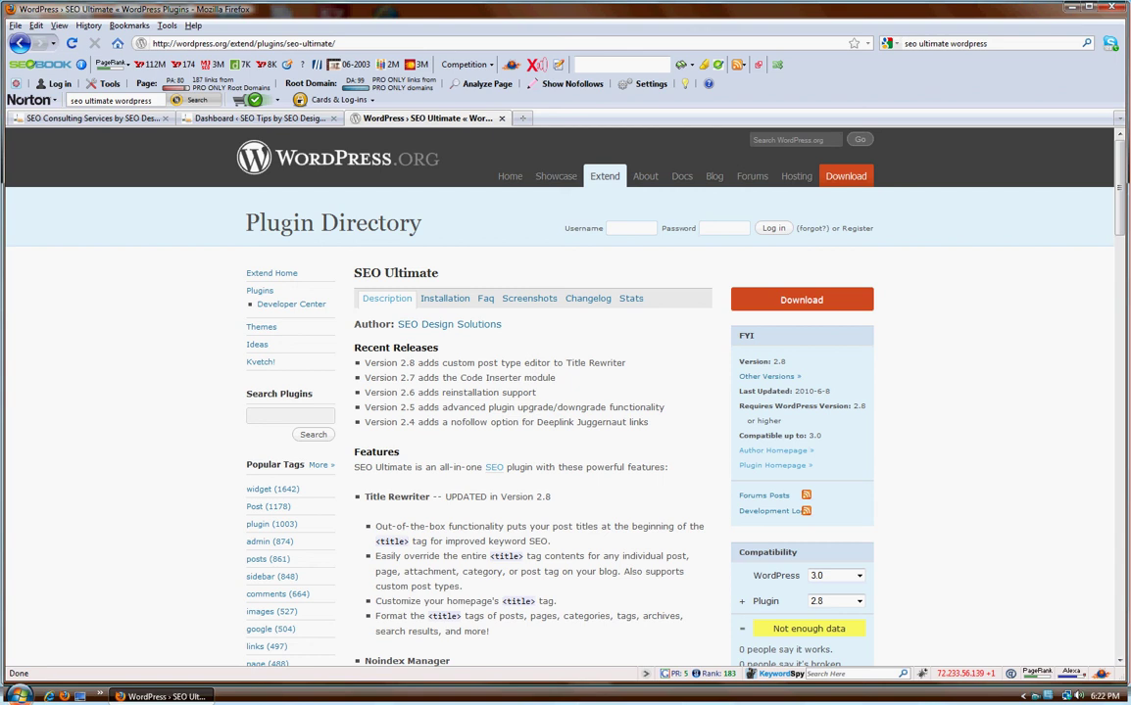
{"action": "left_click_drag", "start_coordinate": [555, 378], "coordinate": [364, 378]}
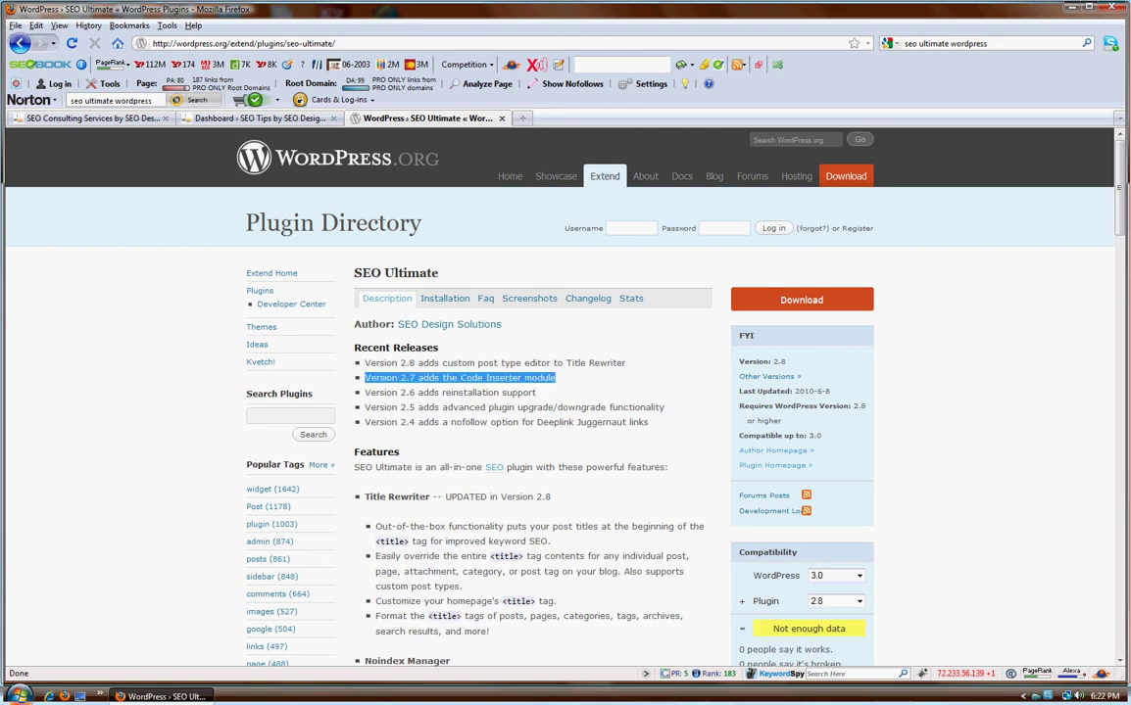
{"action": "left_click", "coordinate": [363, 378]}
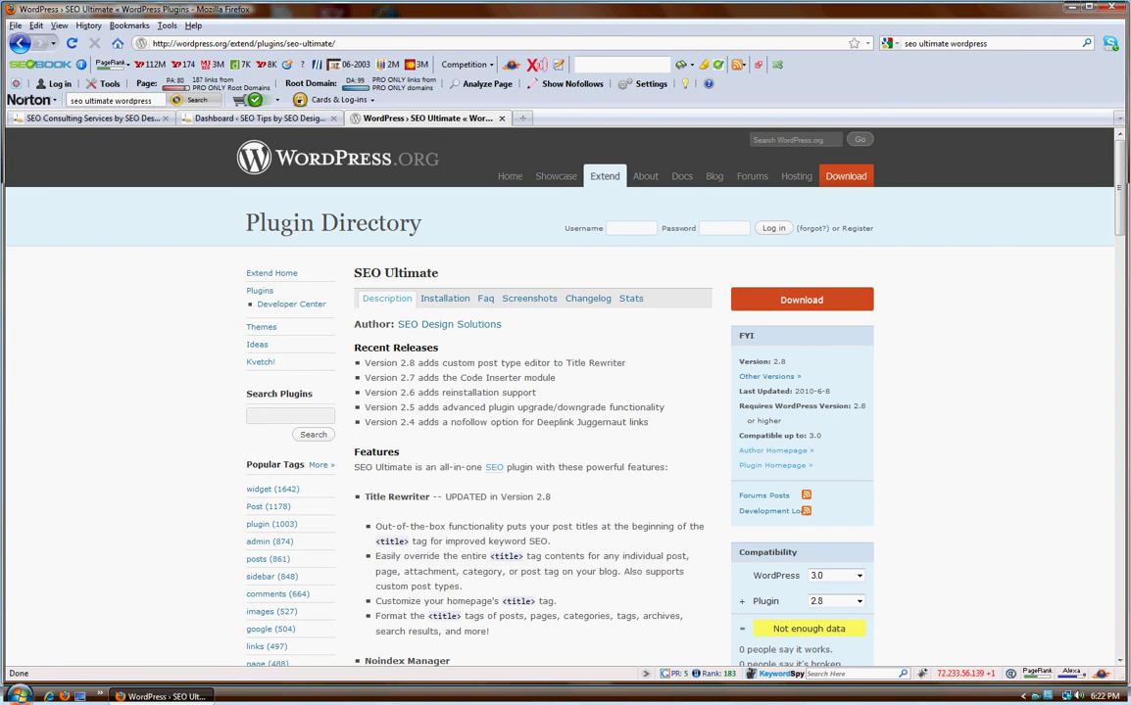
Go to the blog's admin dashboard and open SEO > Modules in the sidebar
{"action": "left_click", "coordinate": [240, 117]}
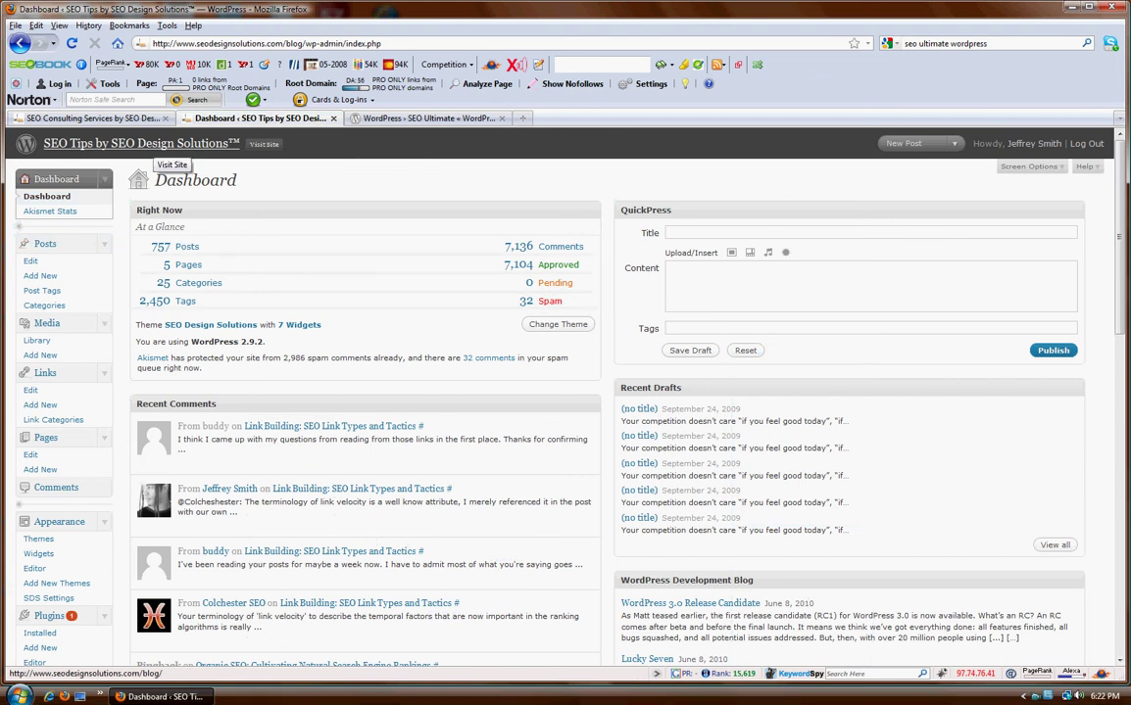
{"action": "scroll", "coordinate": [157, 147], "scroll_direction": "down", "scroll_amount": 11}
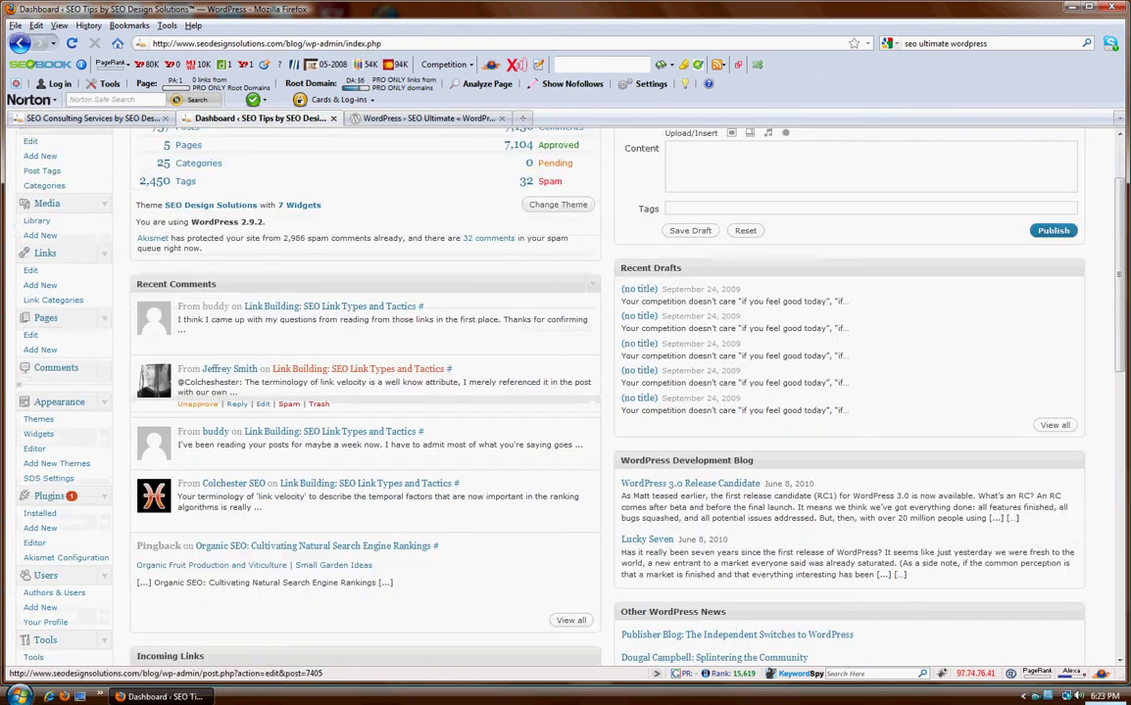
{"action": "scroll", "coordinate": [47, 424], "scroll_direction": "down", "scroll_amount": 3}
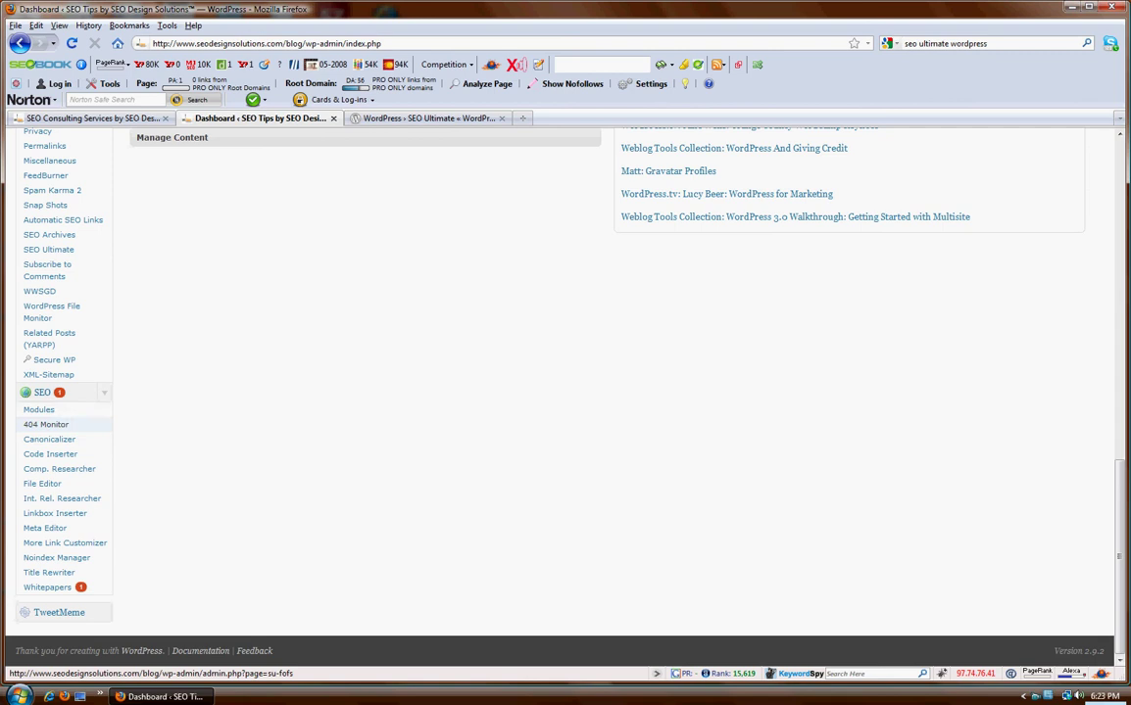
{"action": "left_click", "coordinate": [39, 409]}
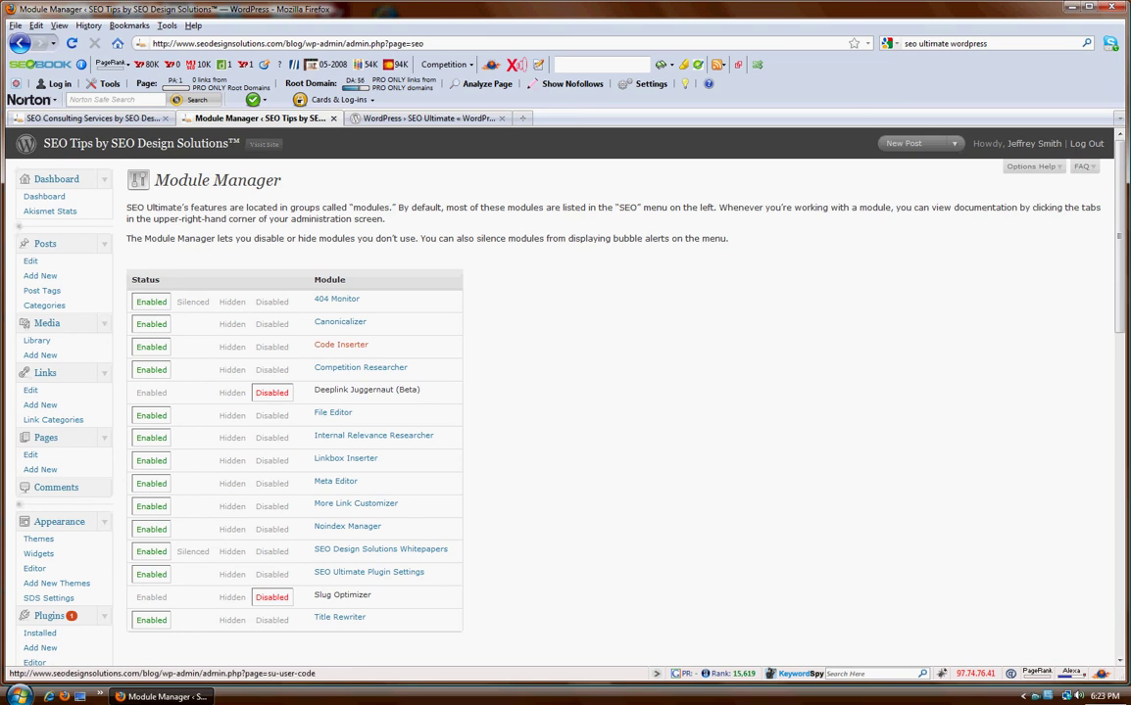
Open the Code Inserter module page and expand its Overview help panel
{"action": "left_click", "coordinate": [341, 345]}
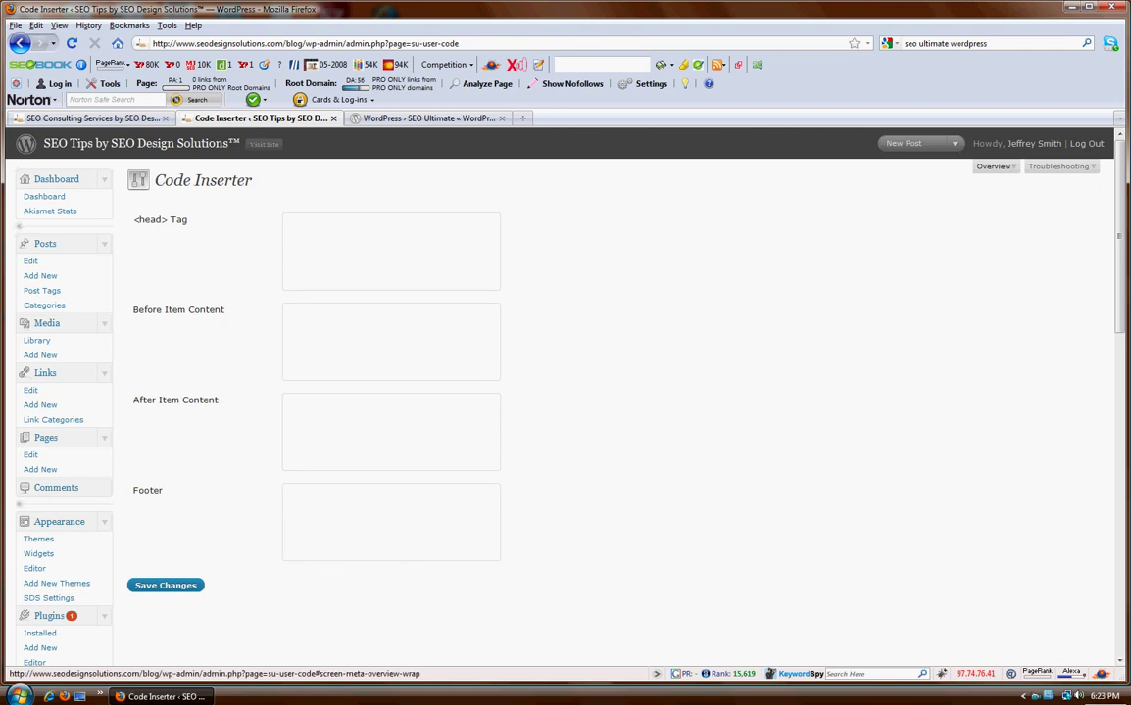
{"action": "left_click", "coordinate": [993, 166]}
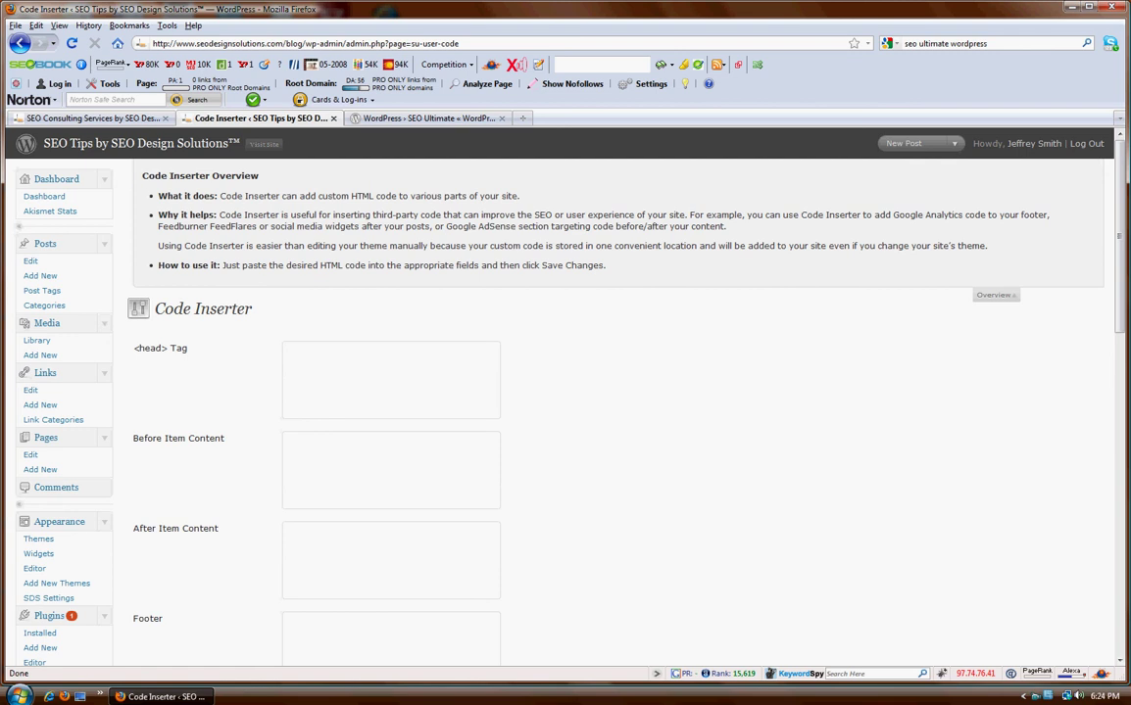
{"action": "left_click", "coordinate": [994, 295]}
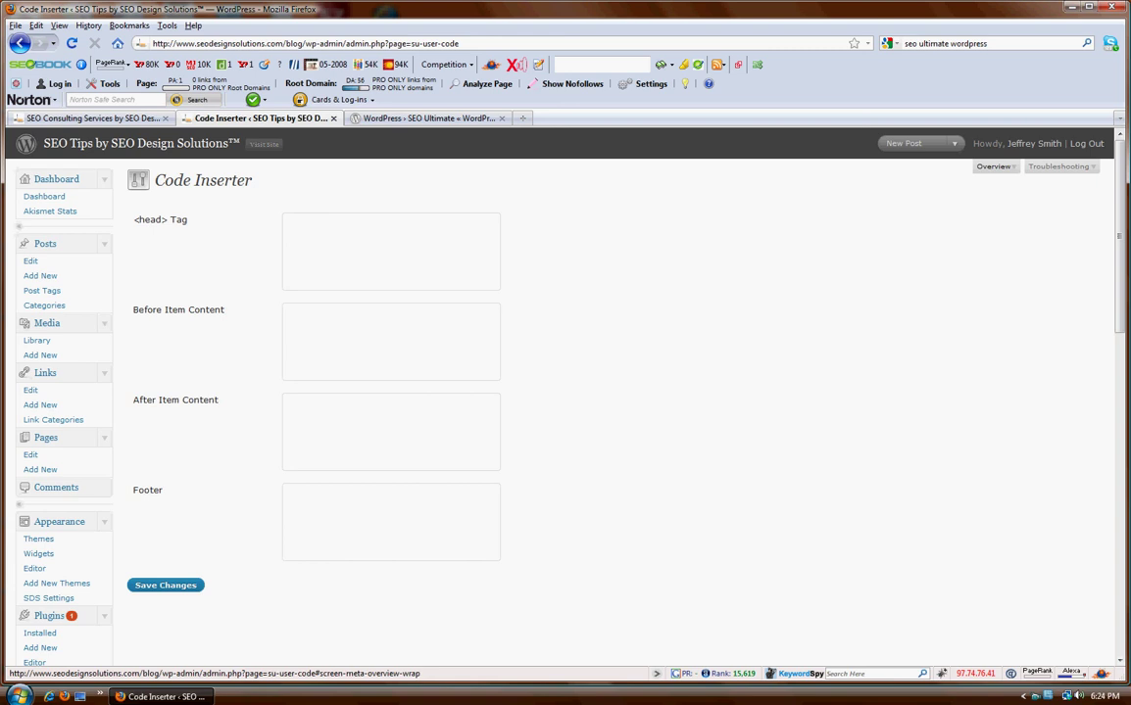
{"action": "left_click", "coordinate": [994, 167]}
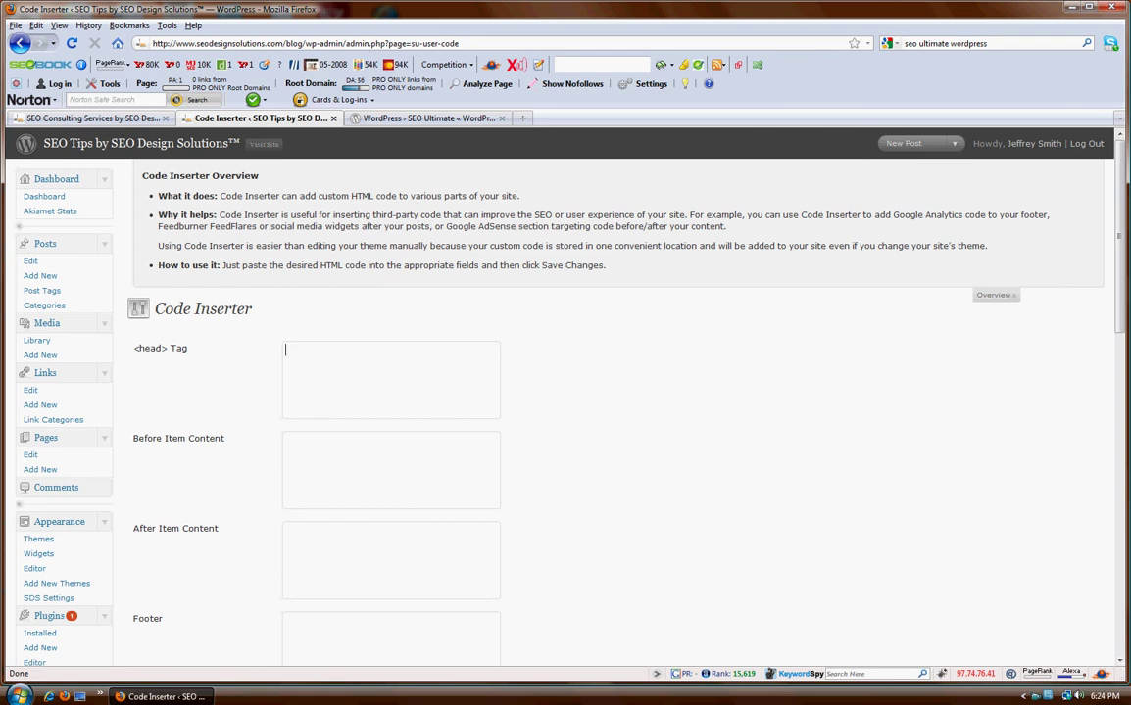
Place the cursor in the empty Before Item Content code field, then return to the top
{"action": "scroll", "coordinate": [627, 392], "scroll_direction": "down", "scroll_amount": 3}
{"action": "left_click", "coordinate": [286, 286]}
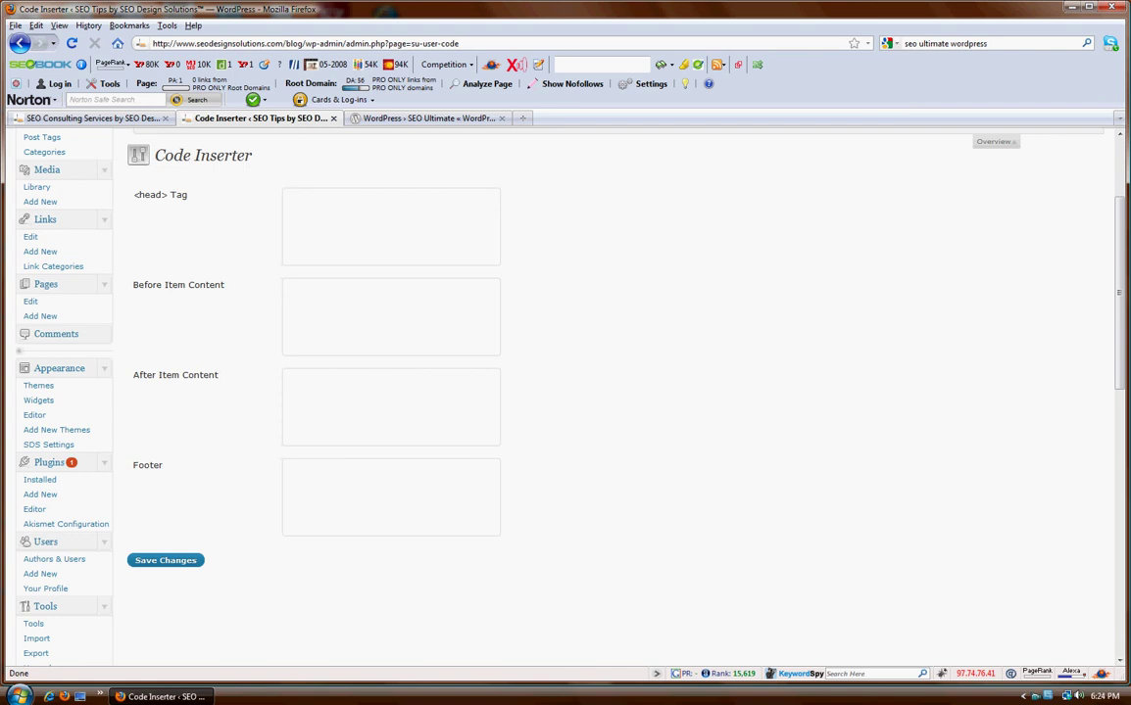
{"action": "scroll", "coordinate": [566, 392], "scroll_direction": "up", "scroll_amount": 3}
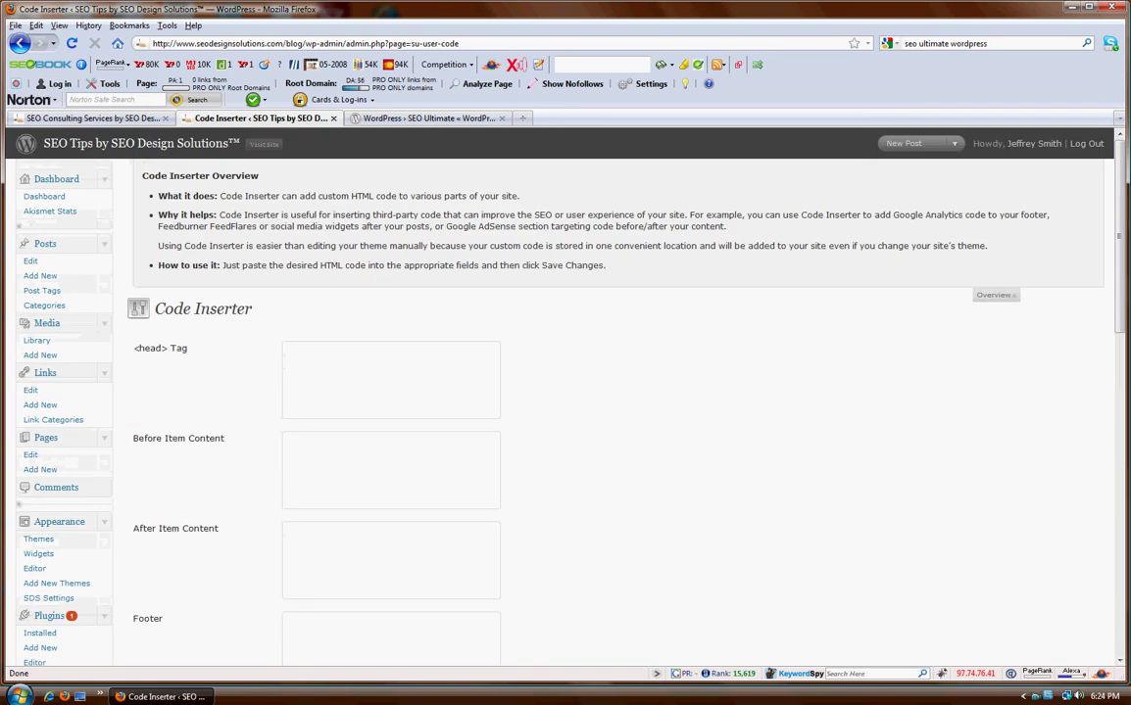
{"action": "left_click", "coordinate": [286, 621]}
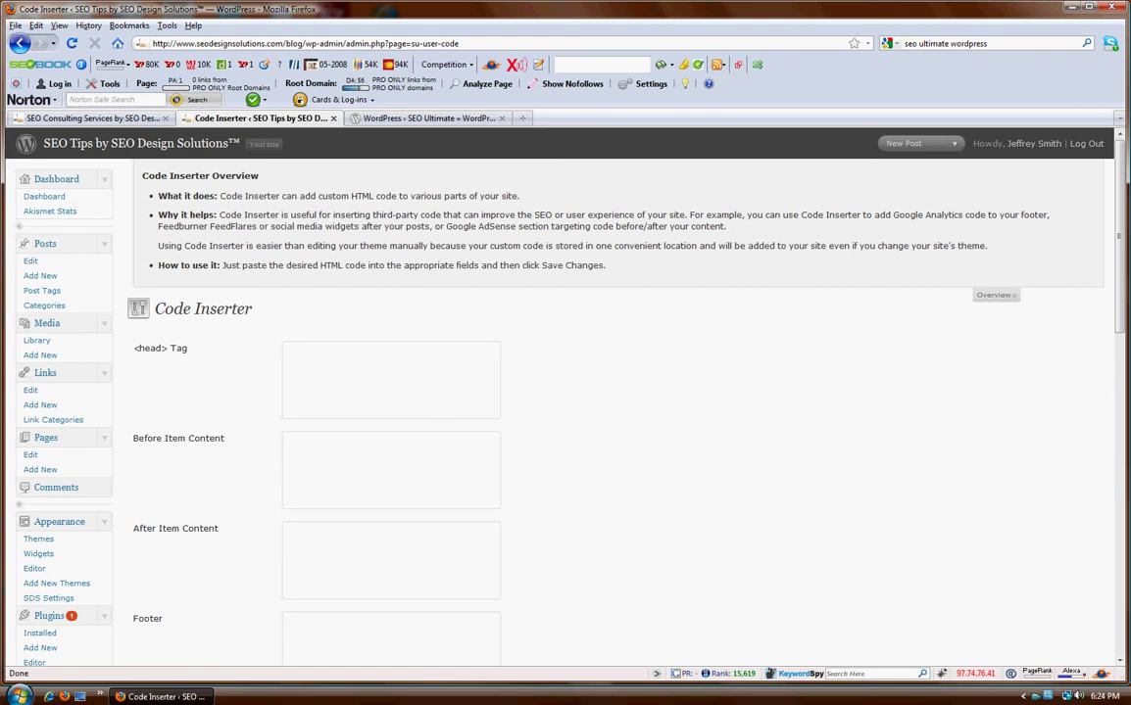
{"action": "scroll", "coordinate": [566, 392], "scroll_direction": "down", "scroll_amount": 1}
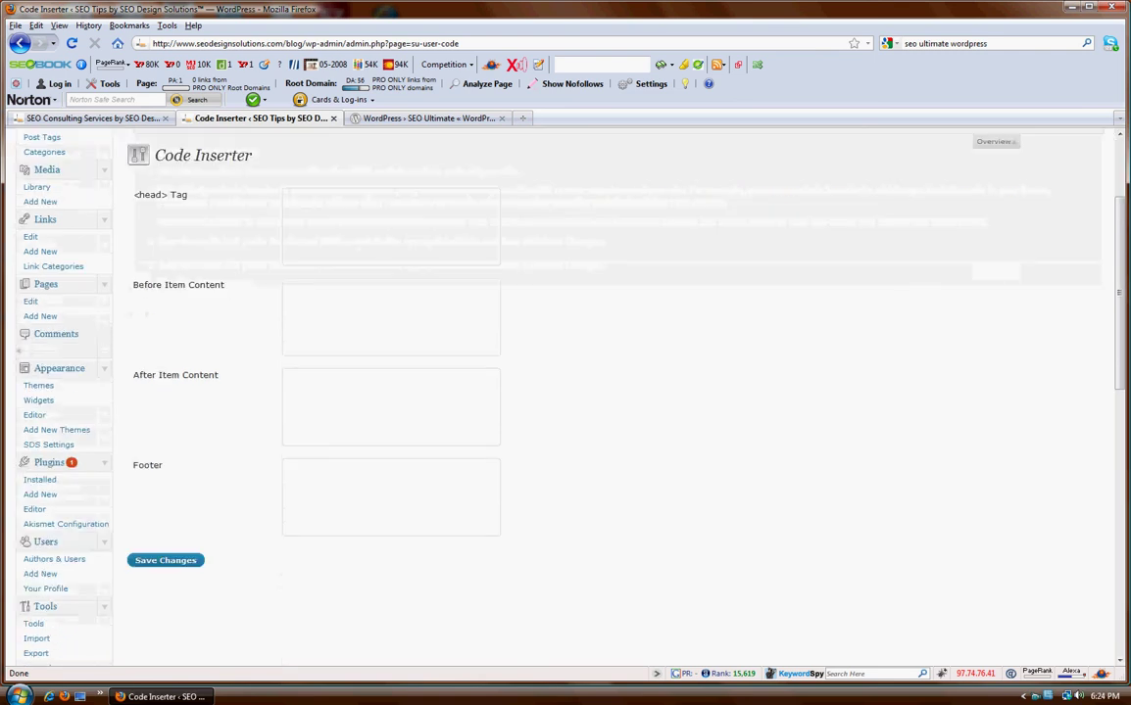
{"action": "left_click", "coordinate": [286, 467]}
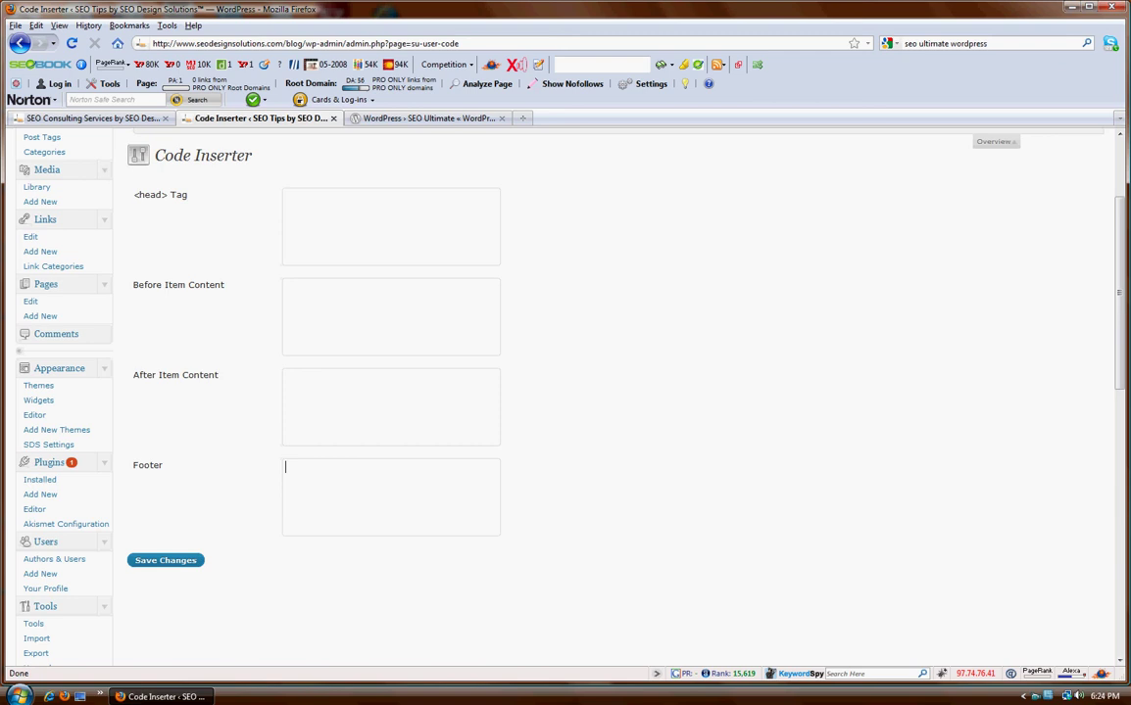
{"action": "scroll", "coordinate": [565, 392], "scroll_direction": "up", "scroll_amount": 3}
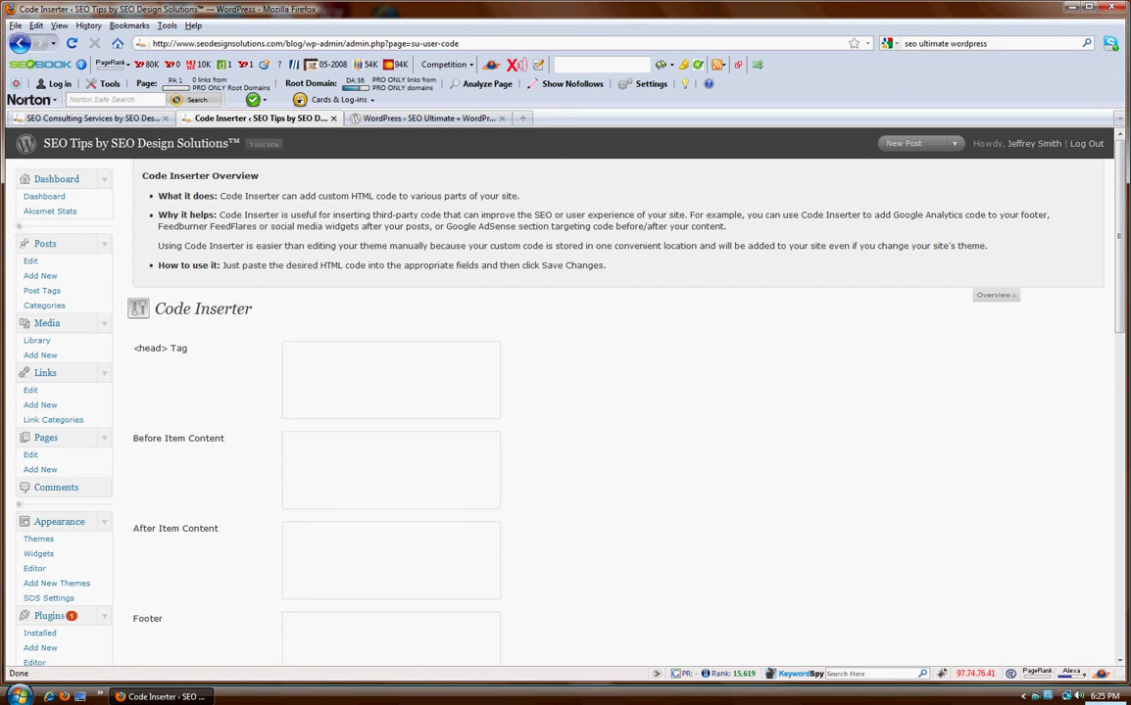
{"action": "left_click", "coordinate": [286, 350]}
{"action": "scroll", "coordinate": [615, 392], "scroll_direction": "down", "scroll_amount": 3}
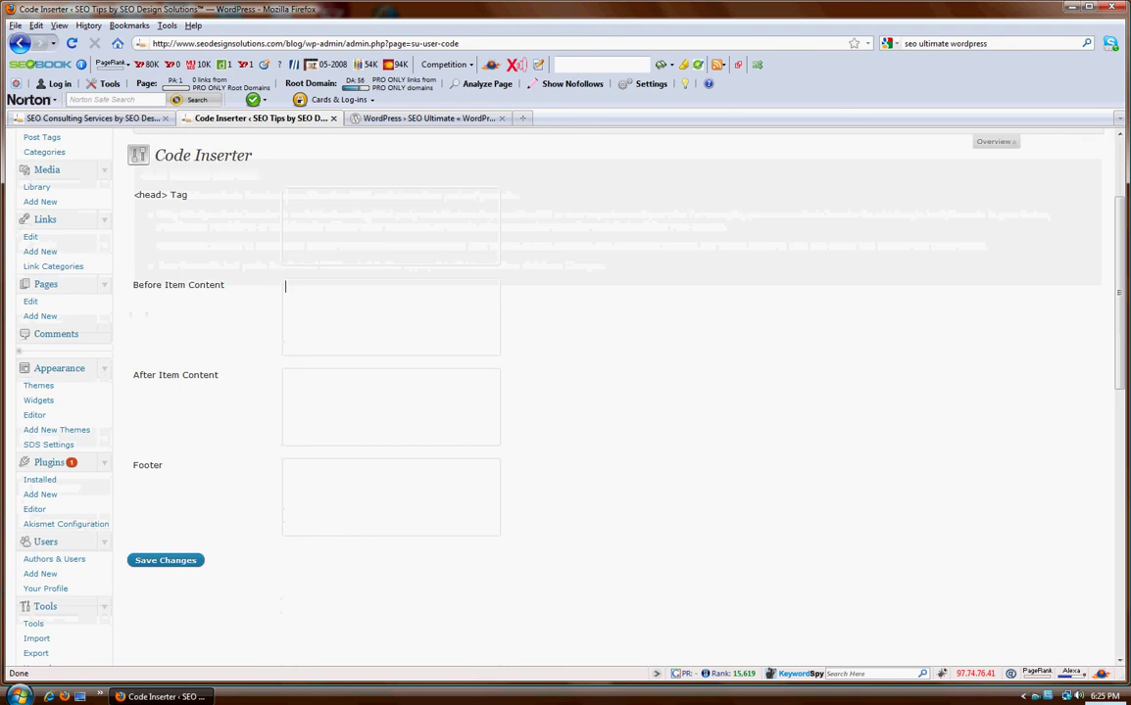